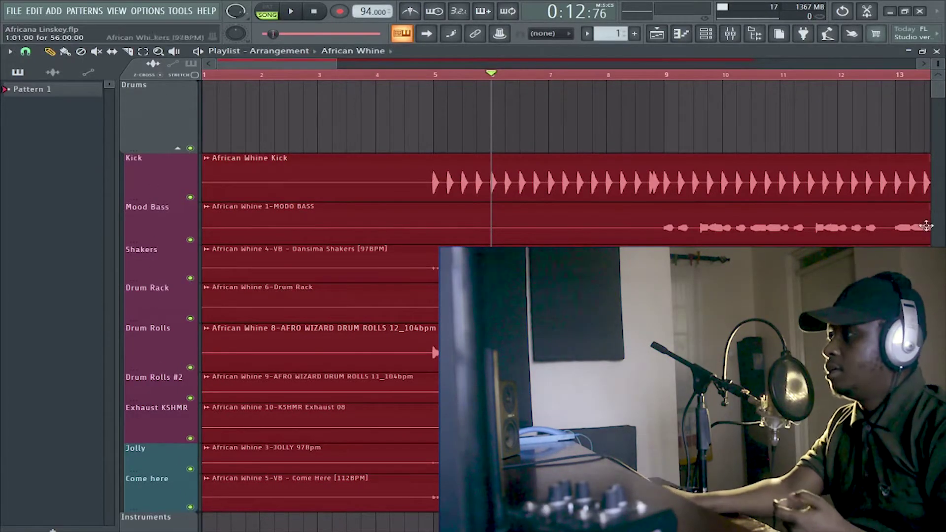
Enlarge the Loop and Ambiance tracks in the playlist and collapse the Instruments group.
{"action": "scroll", "coordinate": [161, 273], "scroll_direction": "down", "scroll_amount": 6}
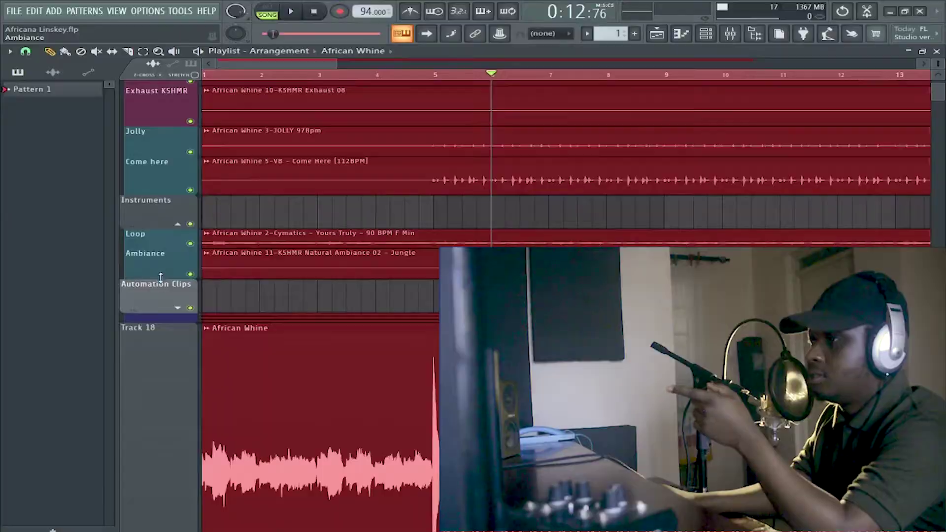
{"action": "left_click_drag", "start_coordinate": [157, 244], "coordinate": [164, 285]}
{"action": "left_click_drag", "start_coordinate": [167, 319], "coordinate": [167, 396]}
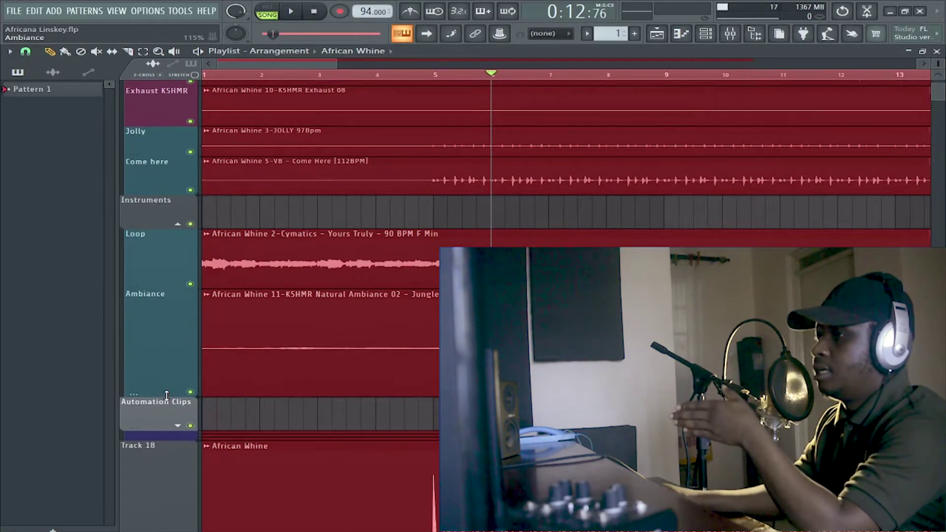
{"action": "left_click", "coordinate": [177, 224]}
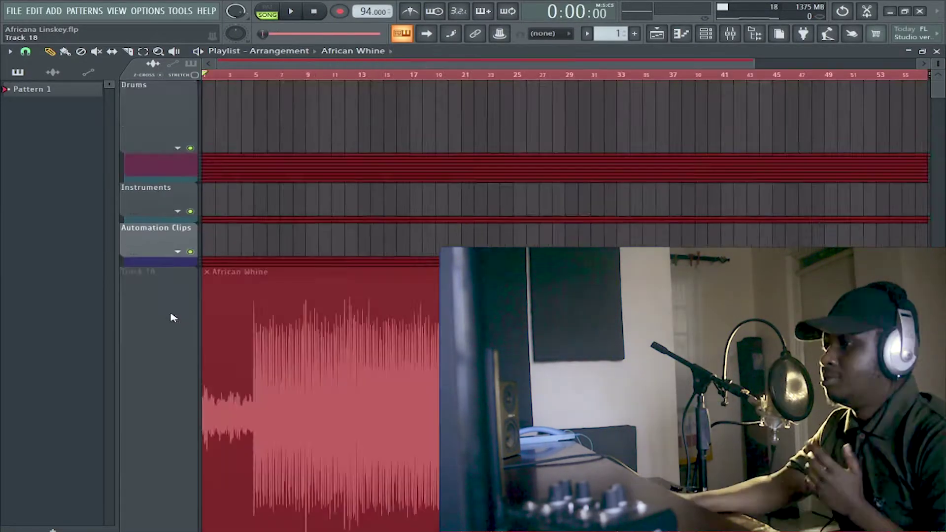
Reduce the height of Track 18 with the African Whine clip and expand the Drums group.
{"action": "scroll", "coordinate": [168, 426], "scroll_direction": "down", "scroll_amount": 3}
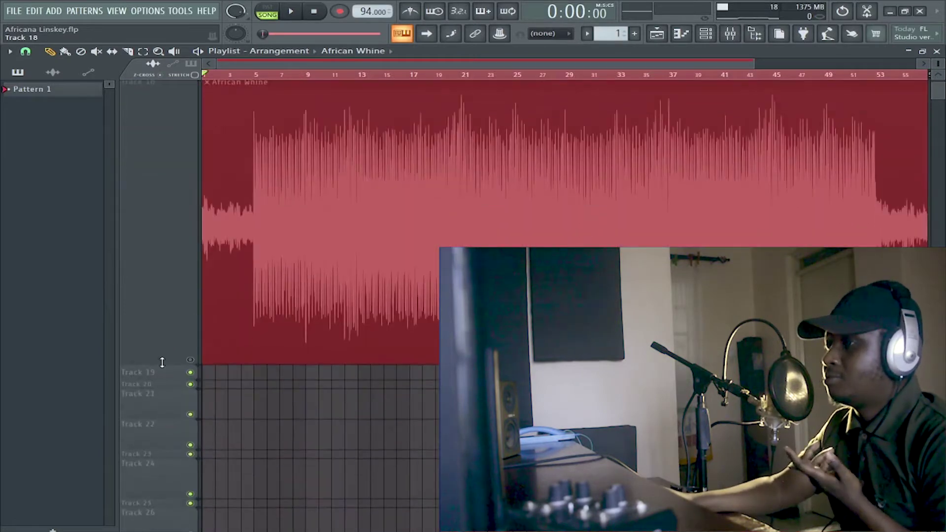
{"action": "left_click_drag", "start_coordinate": [161, 364], "coordinate": [147, 131]}
{"action": "scroll", "coordinate": [158, 314], "scroll_direction": "up", "scroll_amount": 3}
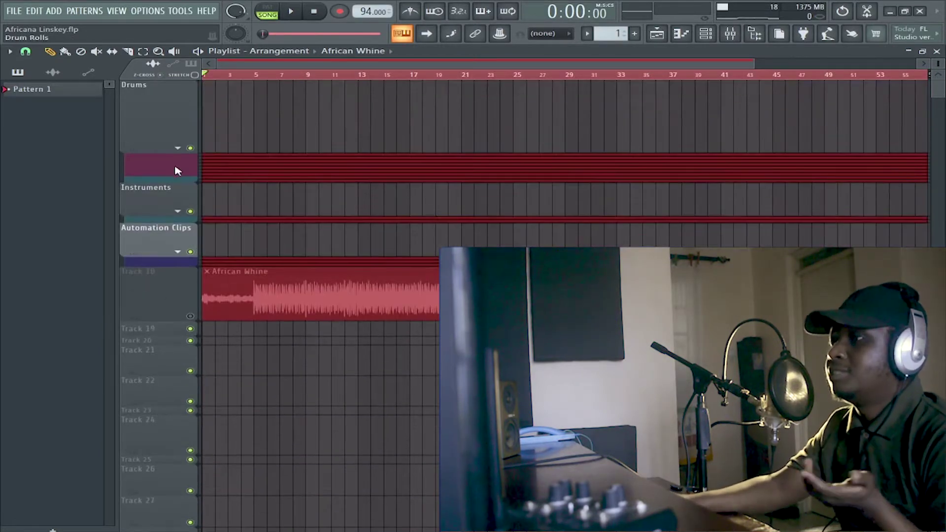
{"action": "left_click", "coordinate": [179, 147]}
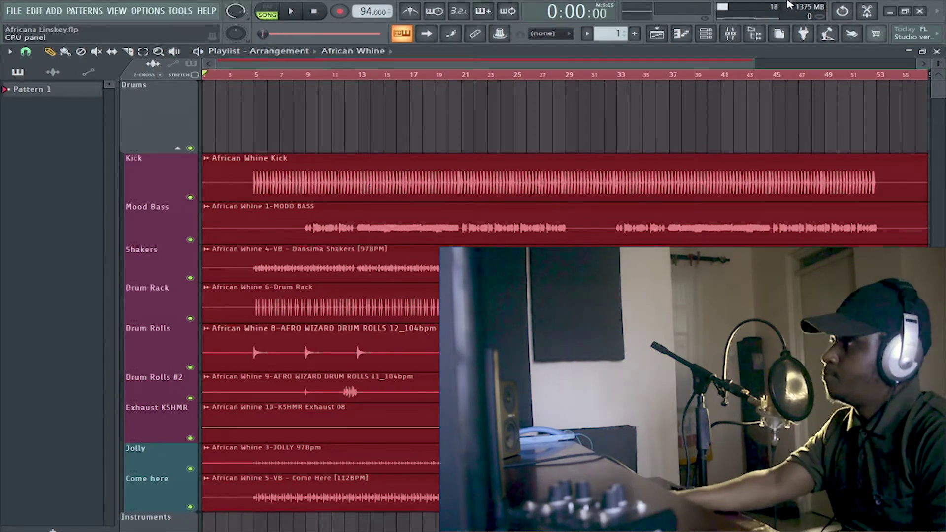
Open the mixer and review the drum and percussion inserts from Mood Bass through KSHMR Exhaust 08.
{"action": "scroll", "coordinate": [541, 101], "scroll_direction": "down", "scroll_amount": 2}
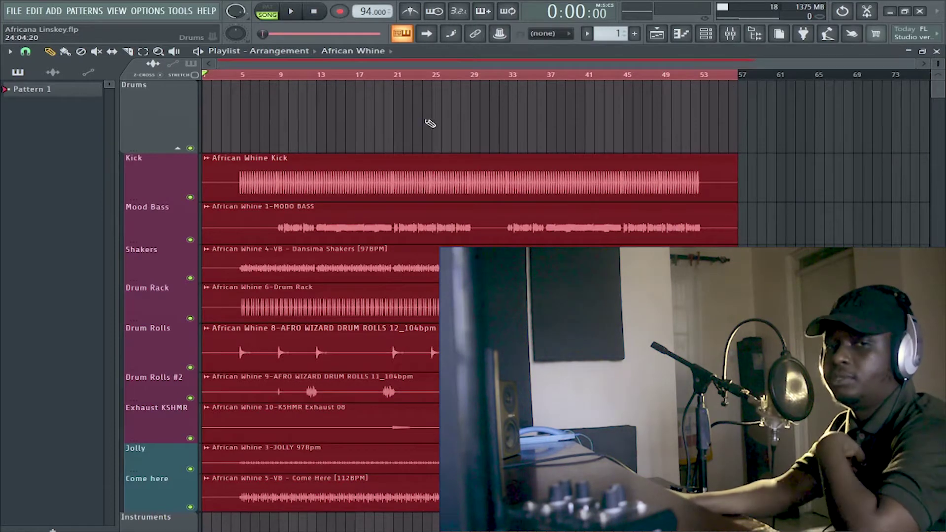
{"action": "left_click", "coordinate": [729, 35]}
{"action": "left_click", "coordinate": [163, 173]}
{"action": "left_click", "coordinate": [227, 172]}
{"action": "left_click", "coordinate": [259, 172]}
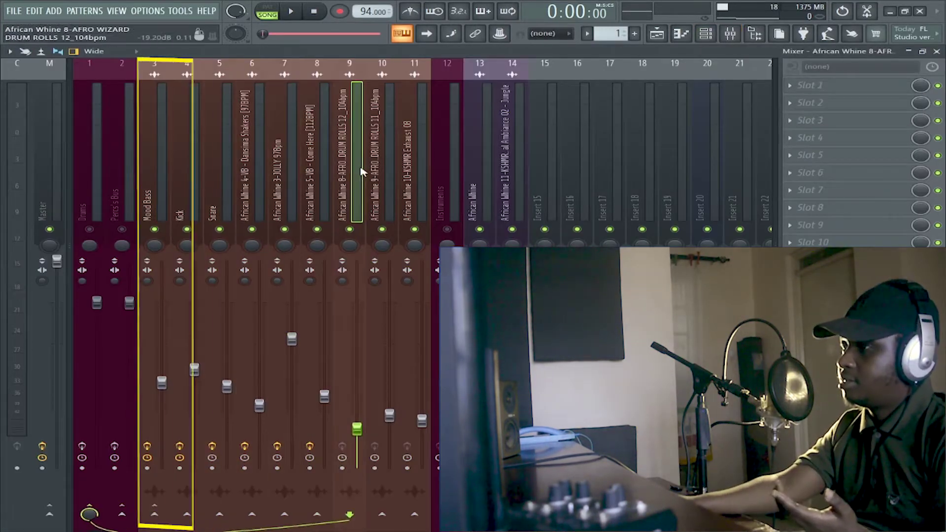
{"action": "left_click", "coordinate": [422, 174]}
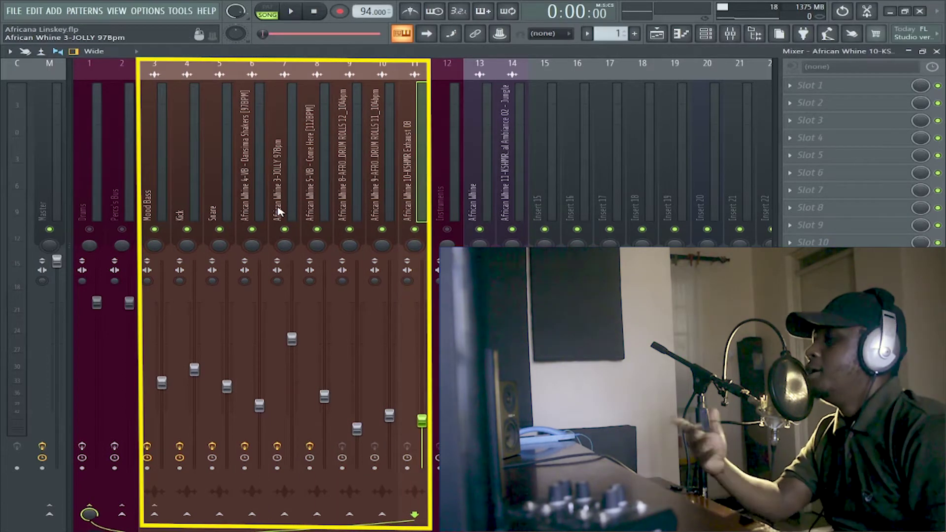
{"action": "left_click", "coordinate": [151, 176]}
{"action": "left_click", "coordinate": [413, 178]}
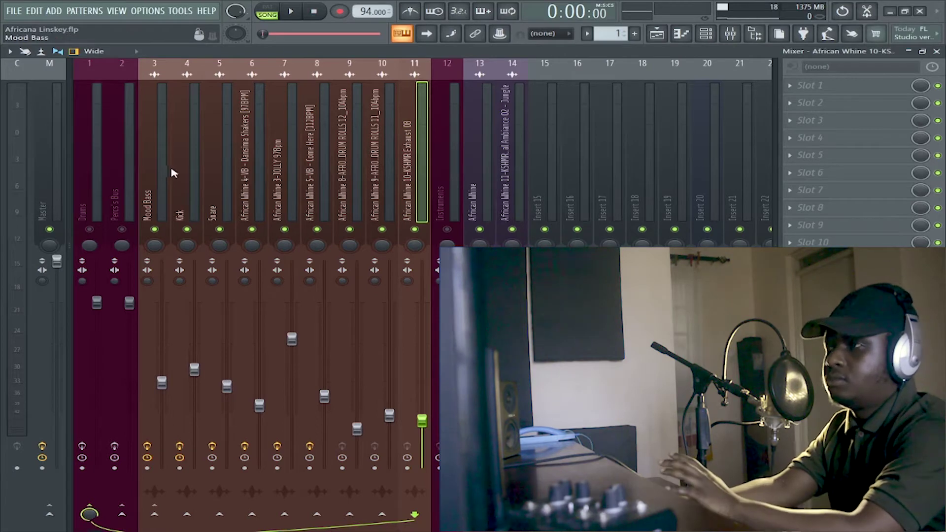
{"action": "left_click", "coordinate": [151, 174]}
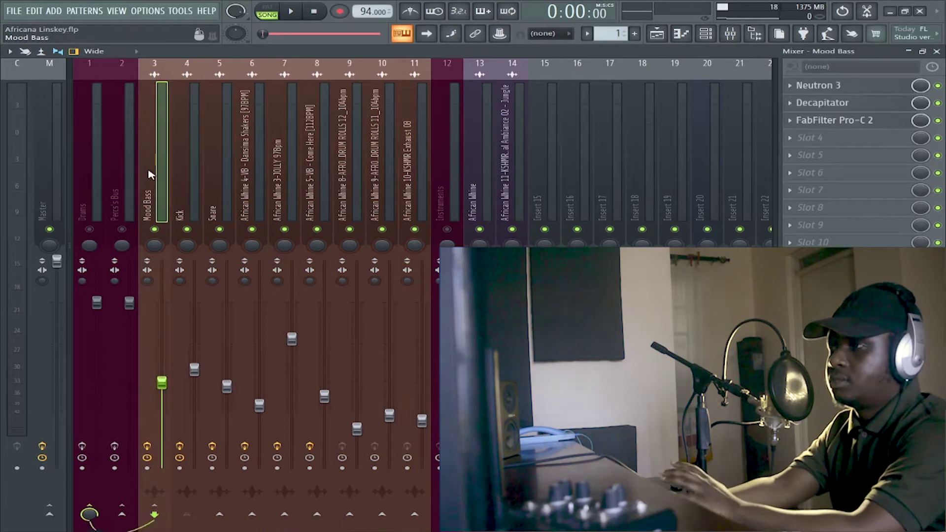
Examine the routing and effects of the Drums bus, the Mood Bass insert and the Percs's Bus.
{"action": "left_click", "coordinate": [90, 208]}
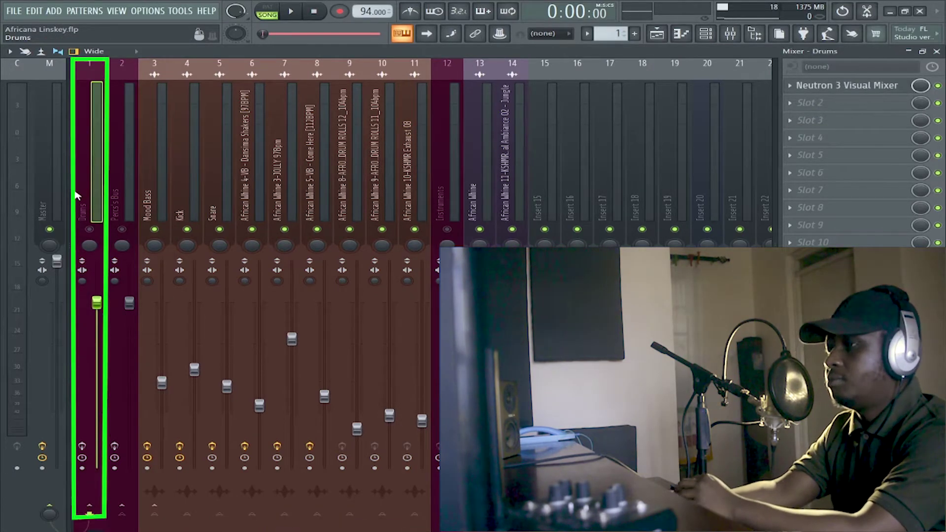
{"action": "left_click", "coordinate": [167, 207]}
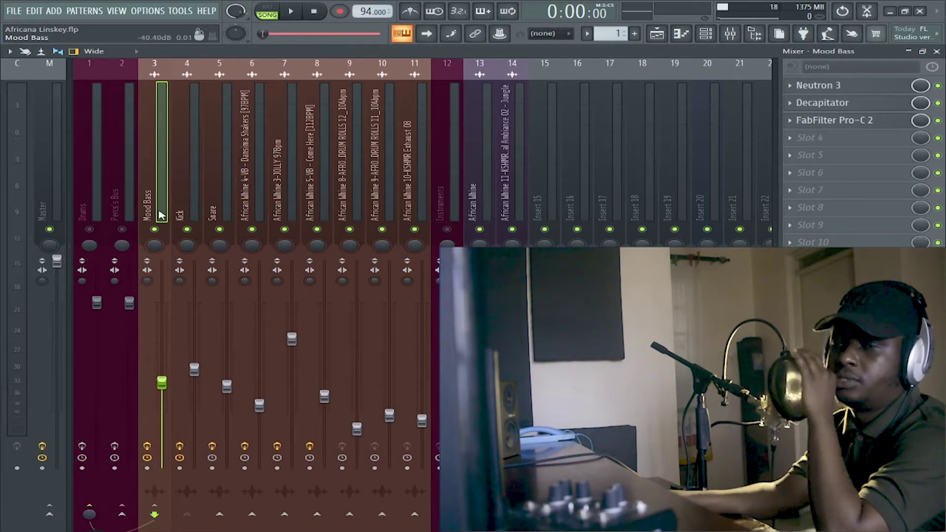
{"action": "left_click", "coordinate": [133, 213]}
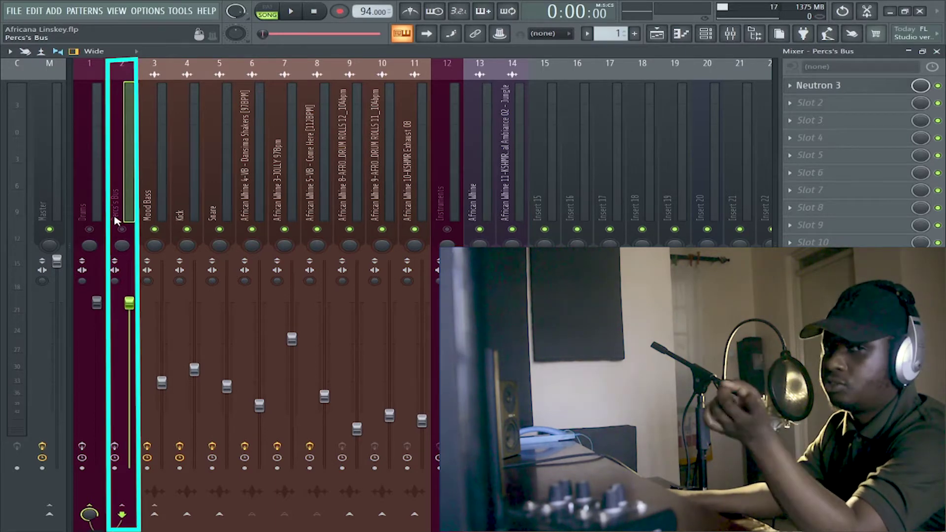
Check the Mood Bass, Kick and Snare inserts and mute the percussion inserts 6 to 11.
{"action": "left_click", "coordinate": [172, 205]}
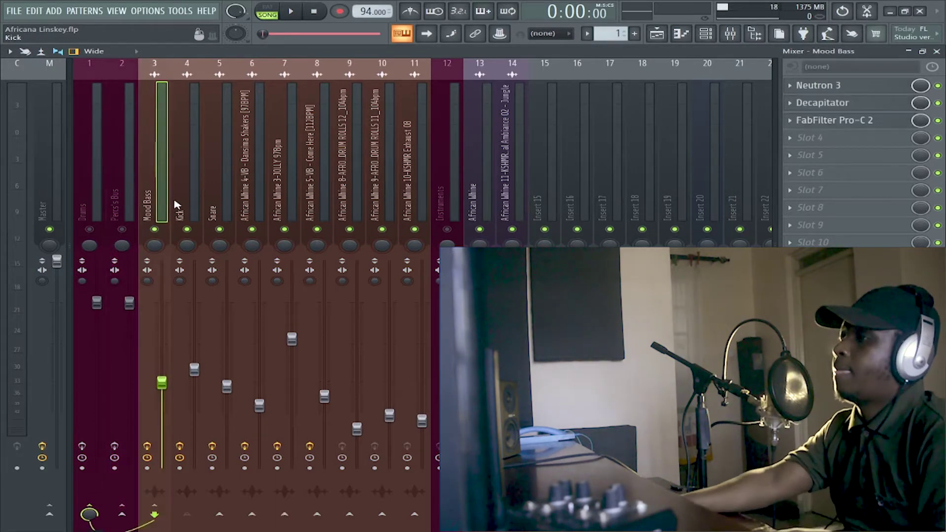
{"action": "left_click", "coordinate": [186, 194]}
{"action": "left_click", "coordinate": [219, 197]}
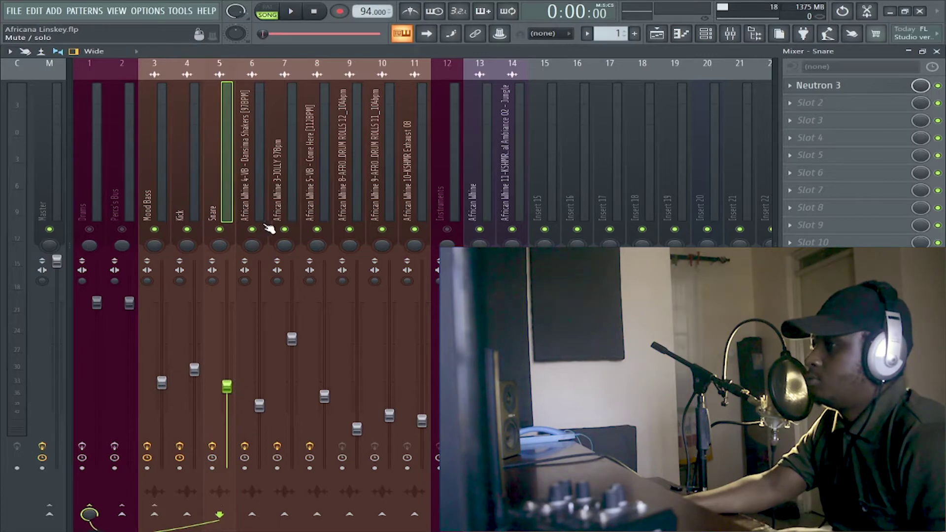
{"action": "left_click_drag", "start_coordinate": [397, 229], "coordinate": [317, 229]}
{"action": "left_click", "coordinate": [415, 229]}
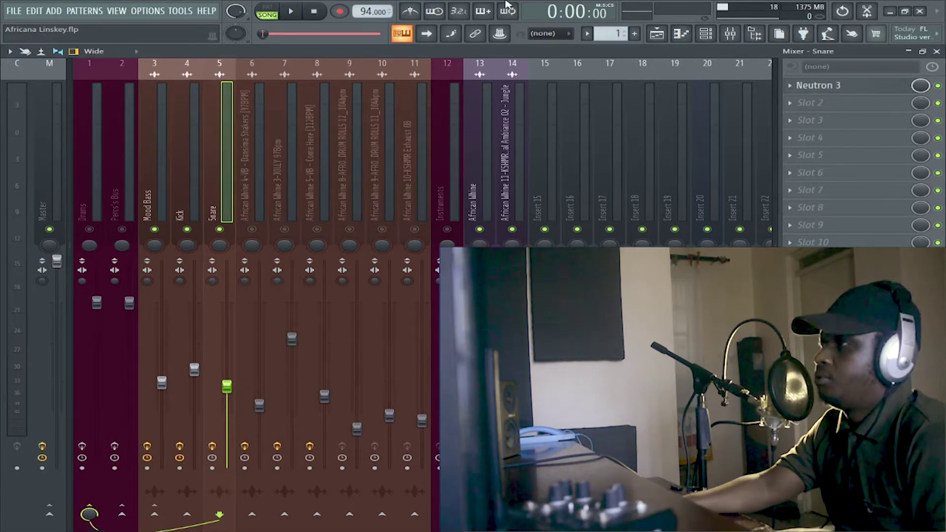
Return to the playlist and mark a playback range on the timeline.
{"action": "left_click", "coordinate": [657, 34]}
{"action": "scroll", "coordinate": [202, 98], "scroll_direction": "up", "scroll_amount": 3}
{"action": "left_click", "coordinate": [335, 75]}
{"action": "left_click_drag", "start_coordinate": [325, 75], "coordinate": [435, 93]}
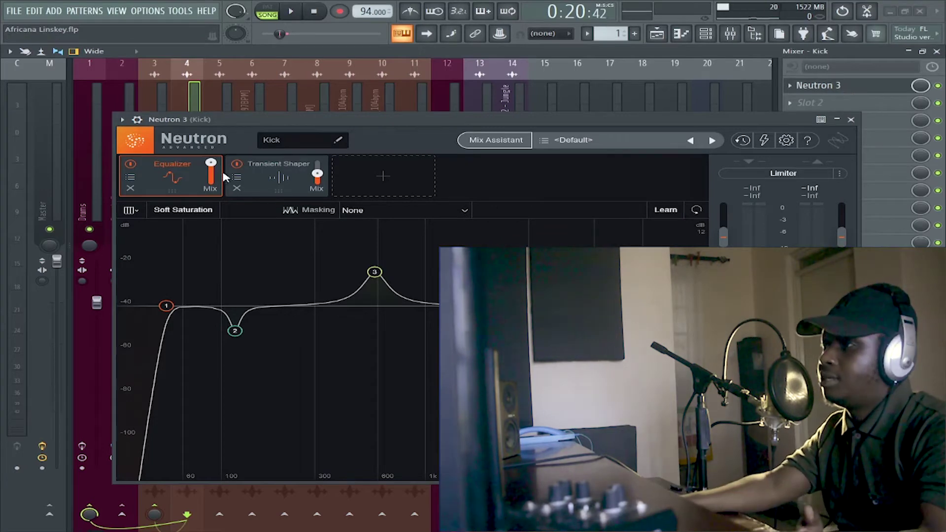
Play the kick and compare it with and without Neutron 3 by toggling the plugin's global bypass.
{"action": "left_click", "coordinate": [277, 175]}
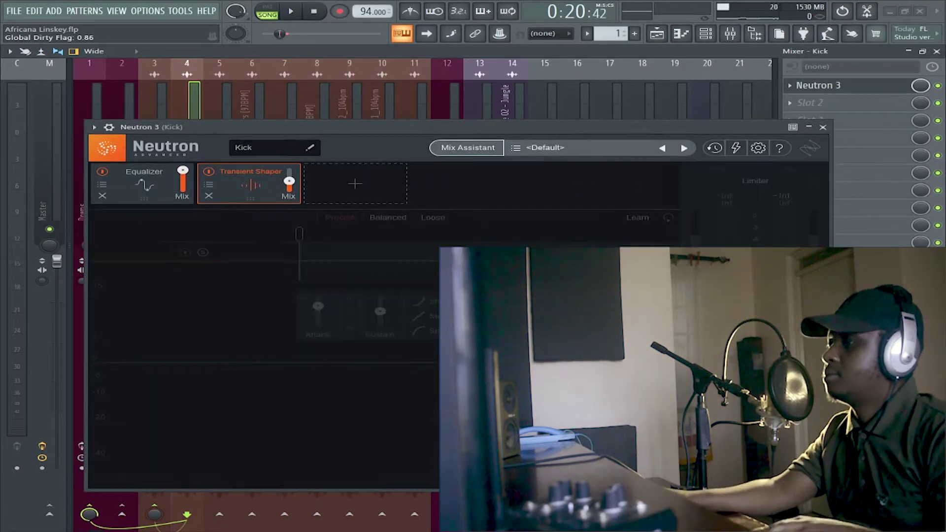
{"action": "key", "text": "space"}
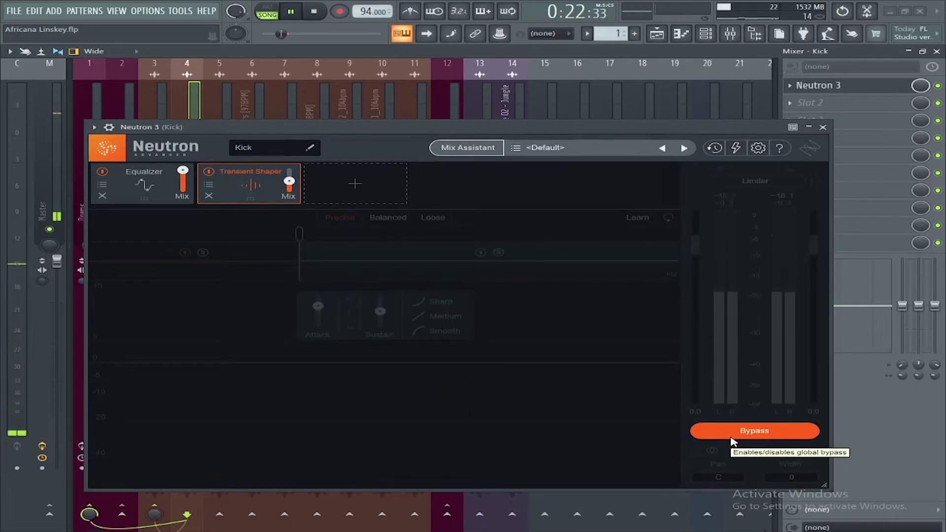
{"action": "left_click", "coordinate": [731, 436]}
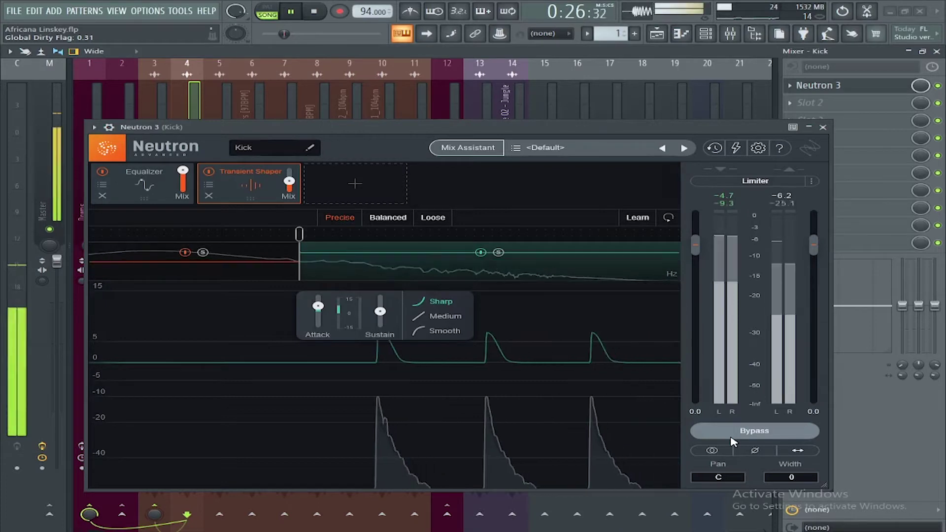
{"action": "left_click", "coordinate": [731, 435]}
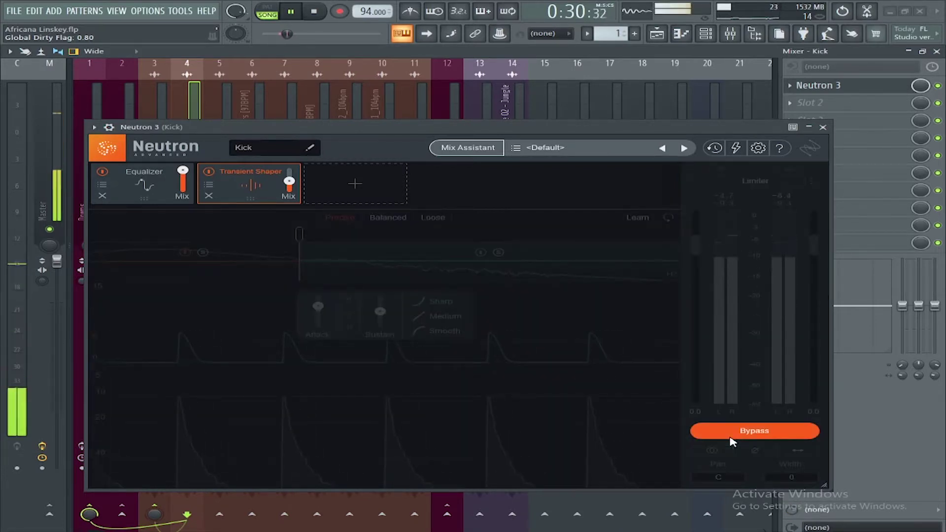
{"action": "left_click", "coordinate": [731, 436]}
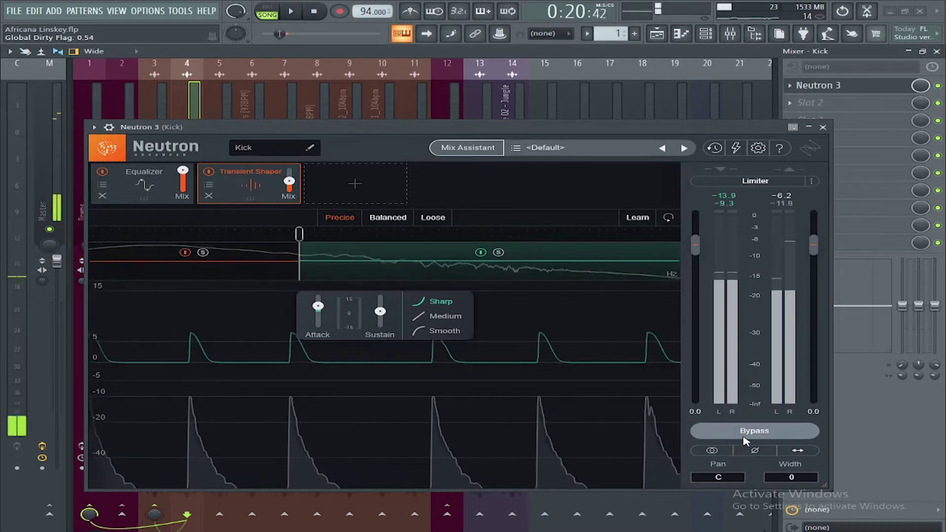
Review the kick's Equalizer curve and play back the Transient Shaper with its low band selected.
{"action": "left_click", "coordinate": [190, 196]}
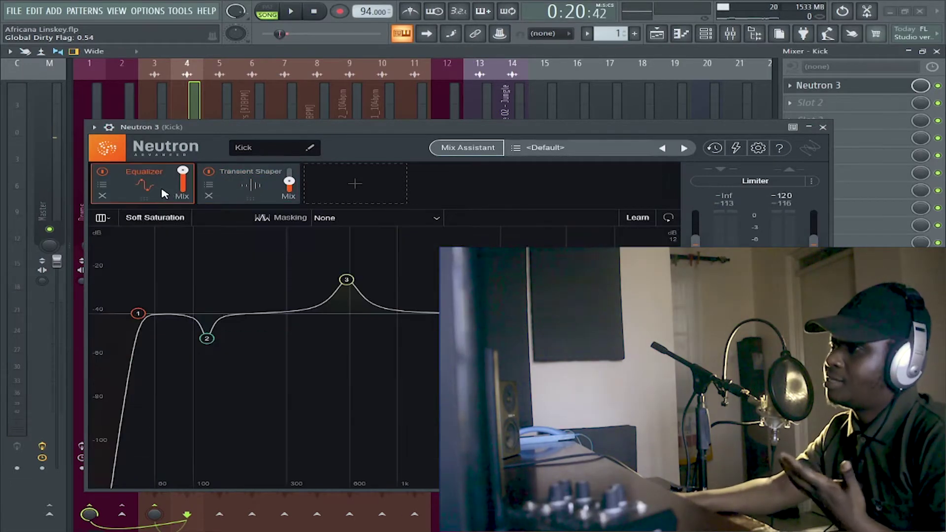
{"action": "left_click", "coordinate": [225, 190]}
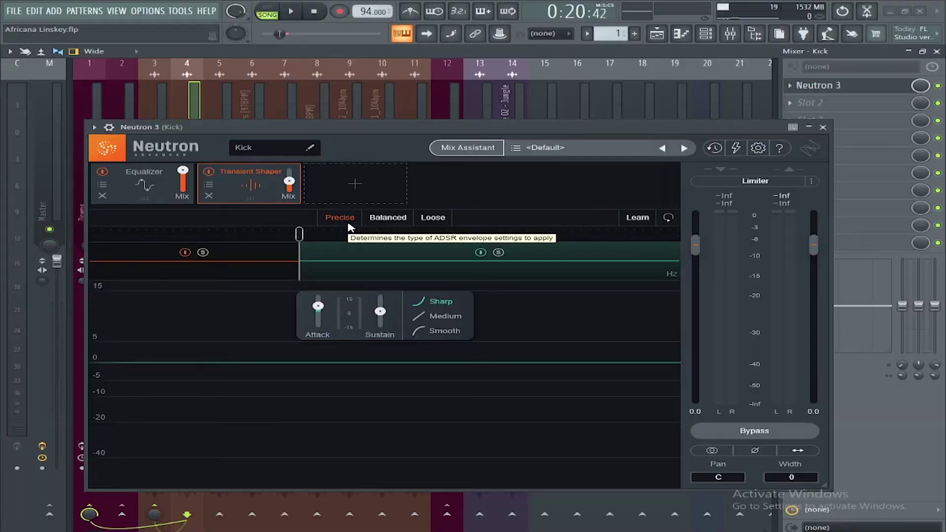
{"action": "key", "text": "space"}
{"action": "left_click", "coordinate": [239, 258]}
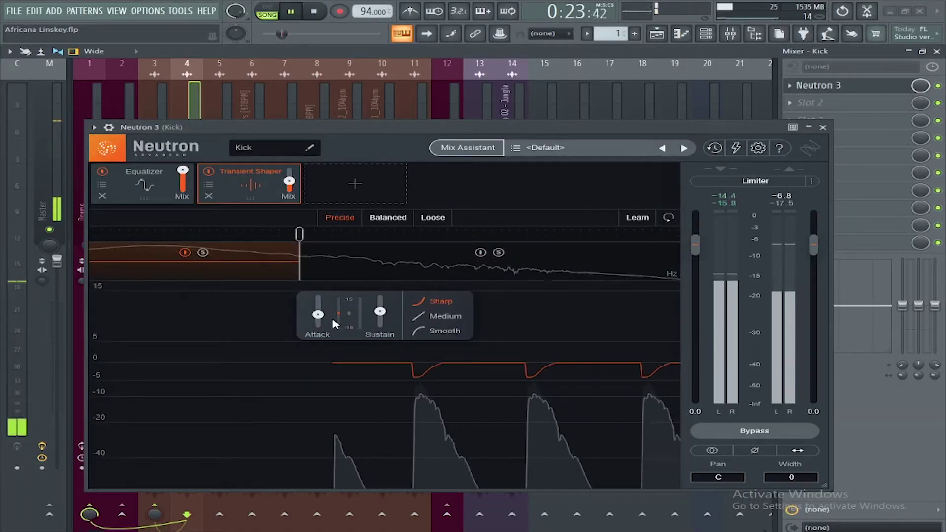
{"action": "key", "text": "space"}
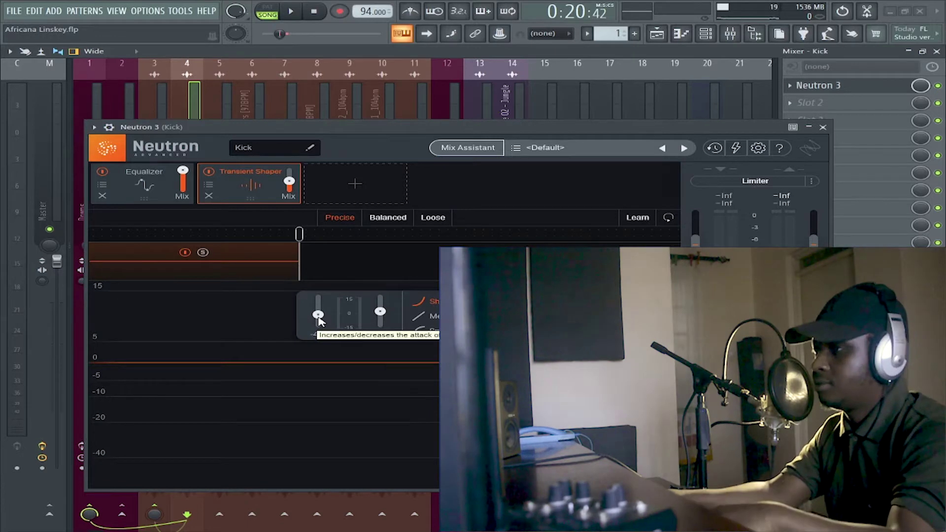
Raise the Transient Shaper low band's Attack to 8.4 during playback and lower it again.
{"action": "key", "text": "space"}
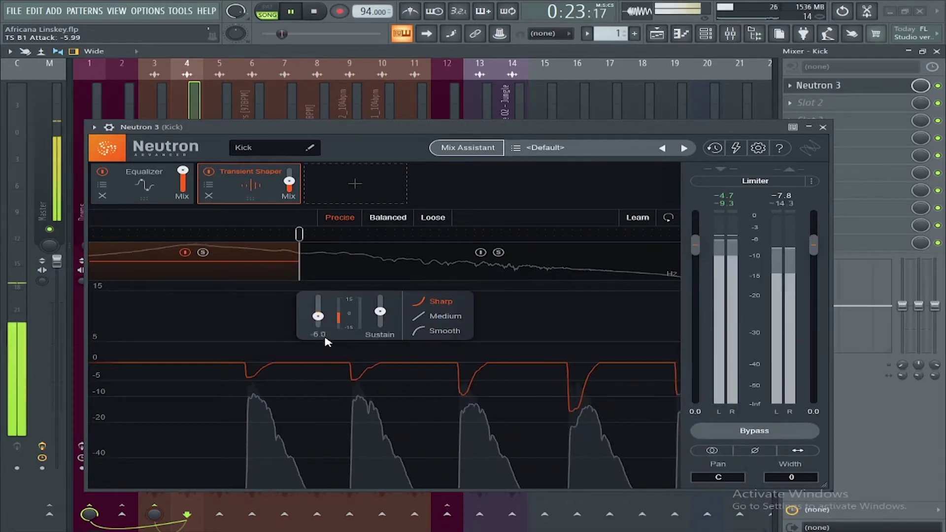
{"action": "left_click_drag", "start_coordinate": [318, 319], "coordinate": [318, 300]}
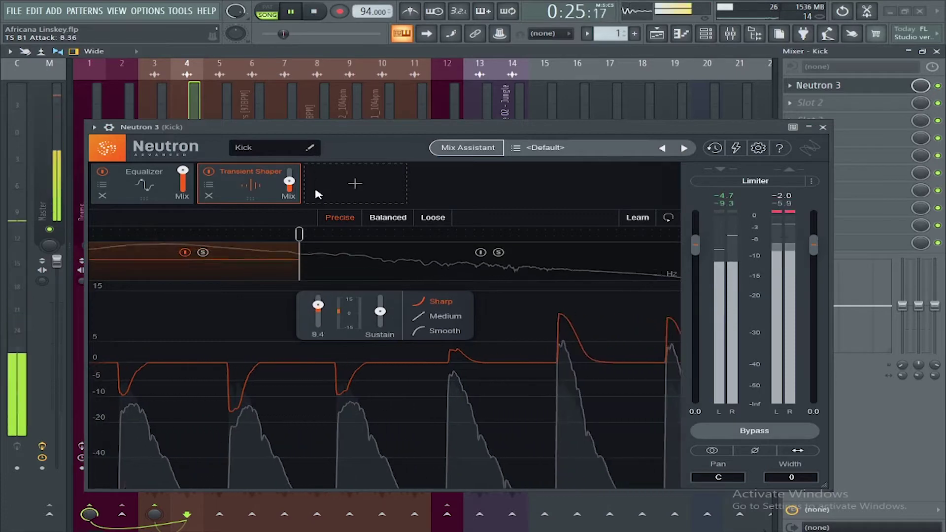
{"action": "left_click_drag", "start_coordinate": [319, 309], "coordinate": [318, 331]}
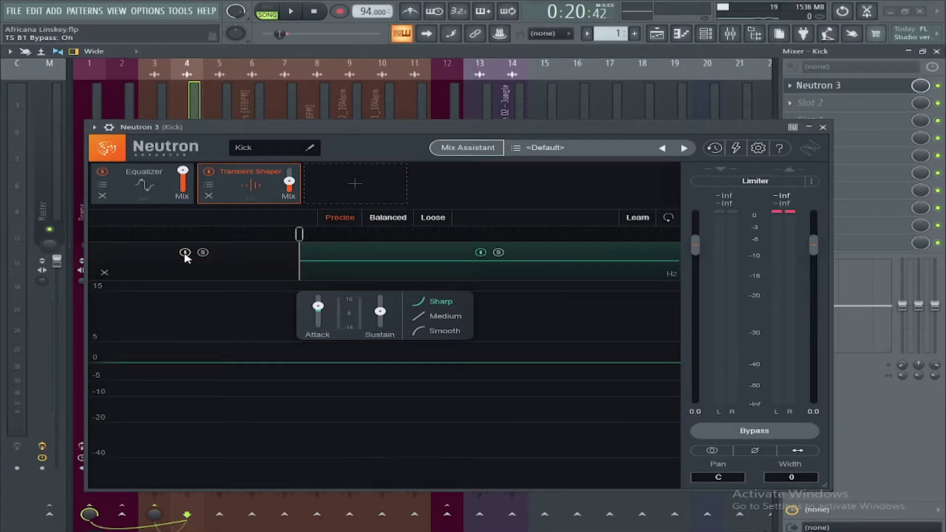
Audition the Transient Shaper's high band on the kick and compare the sound against the bypassed plugin.
{"action": "key", "text": "space"}
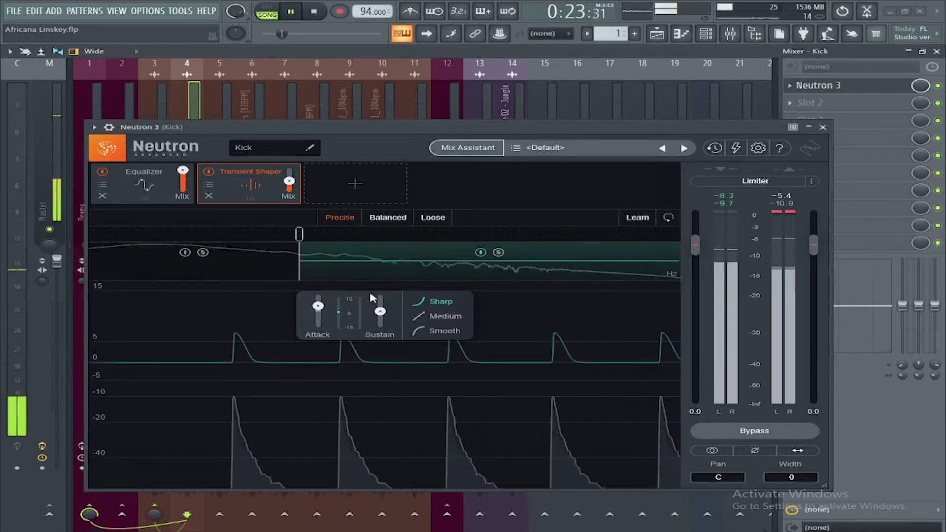
{"action": "left_click_drag", "start_coordinate": [318, 306], "coordinate": [295, 305]}
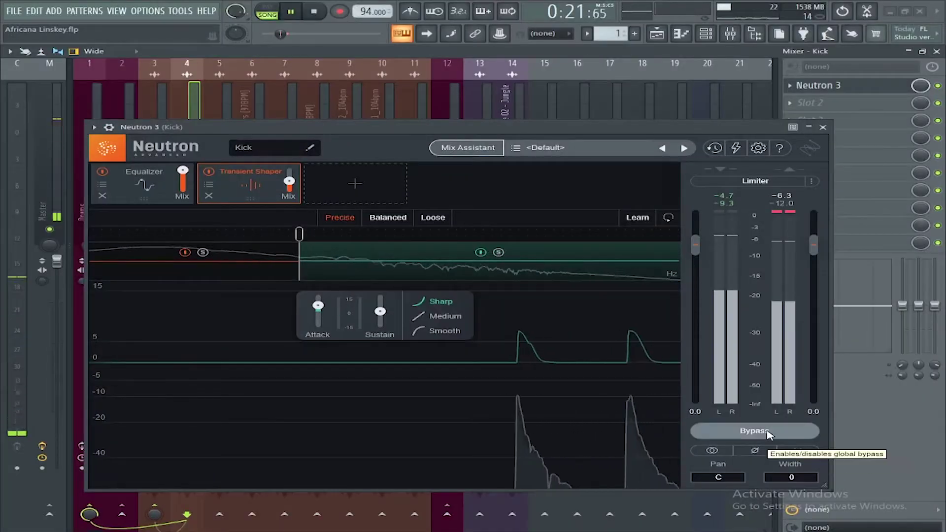
{"action": "left_click", "coordinate": [769, 432]}
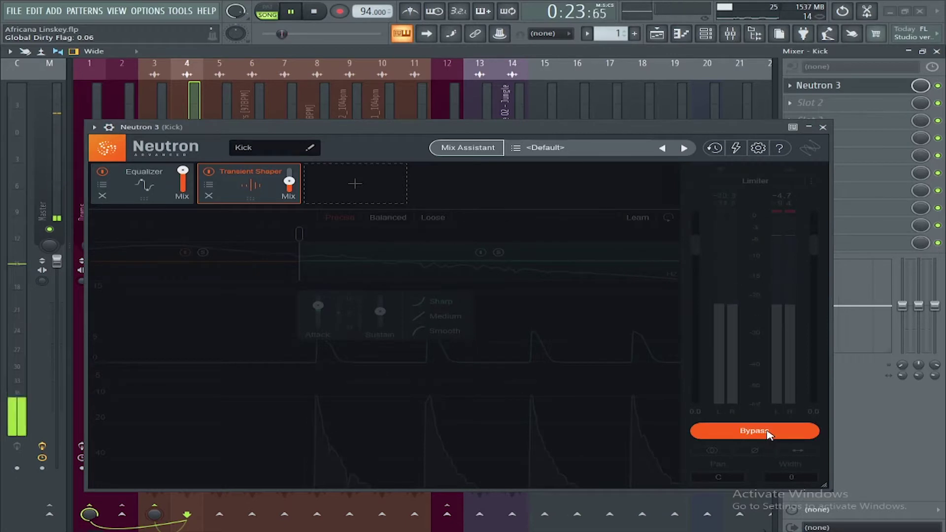
{"action": "left_click", "coordinate": [768, 433]}
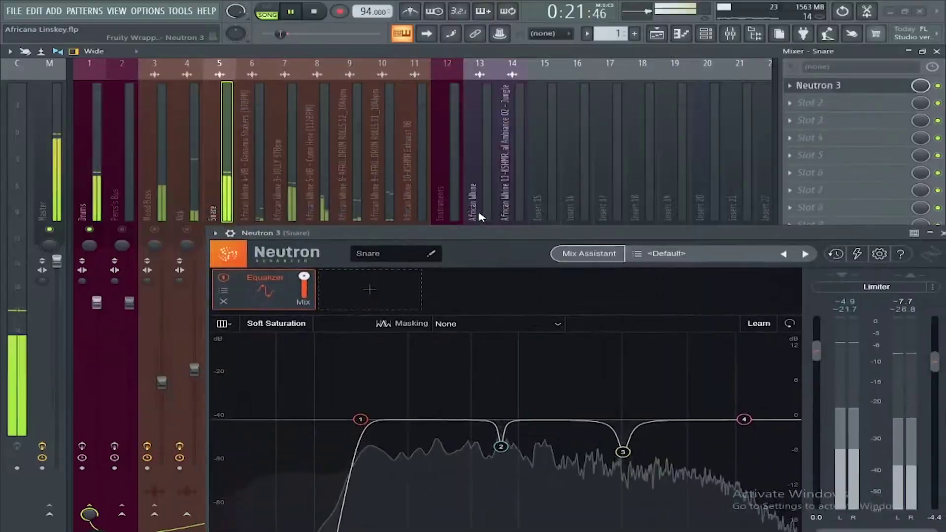
Play the snare and compare it with and without Neutron 3 by toggling the plugin's global bypass.
{"action": "left_click_drag", "start_coordinate": [296, 243], "coordinate": [181, 134]}
{"action": "left_click", "coordinate": [759, 435]}
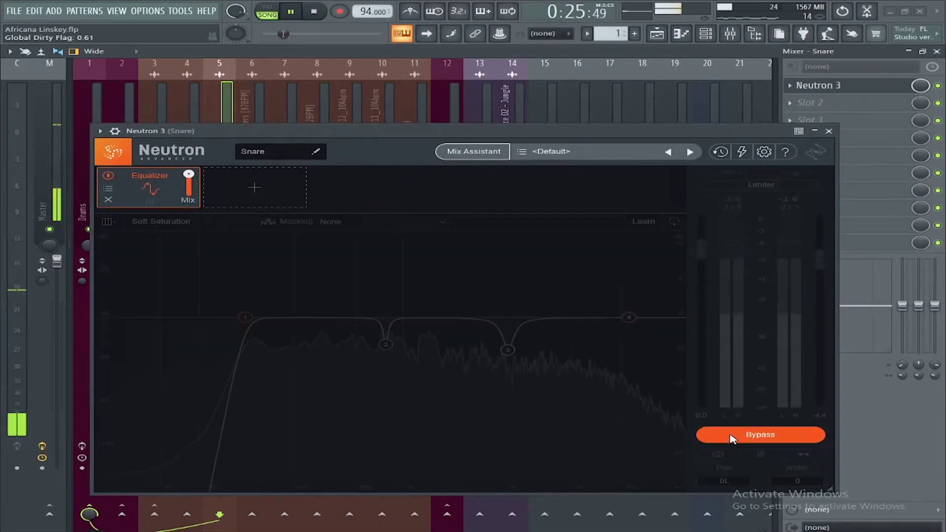
{"action": "left_click", "coordinate": [730, 436]}
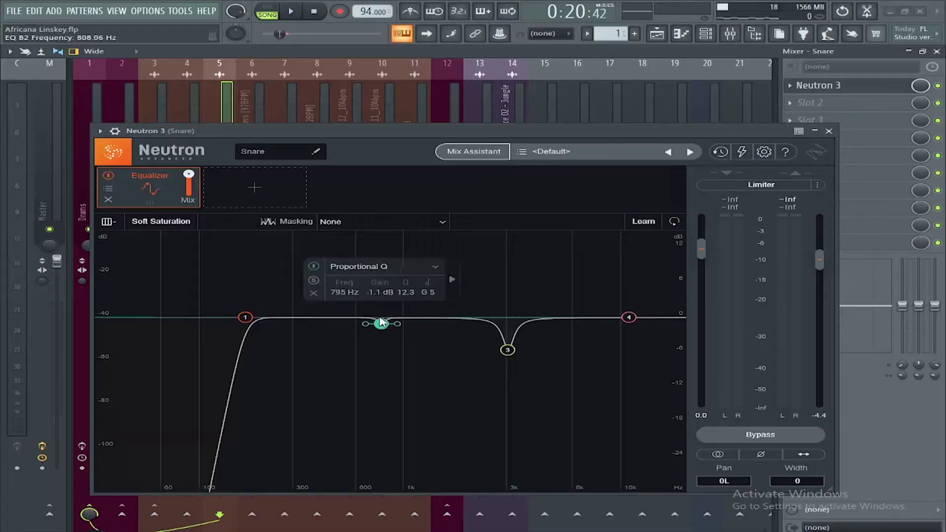
Sweep band 2 of the snare's Equalizer with a strong narrow boost, and settle it at 789 Hz with a gain of -4.4 dB.
{"action": "left_click_drag", "start_coordinate": [384, 329], "coordinate": [379, 249]}
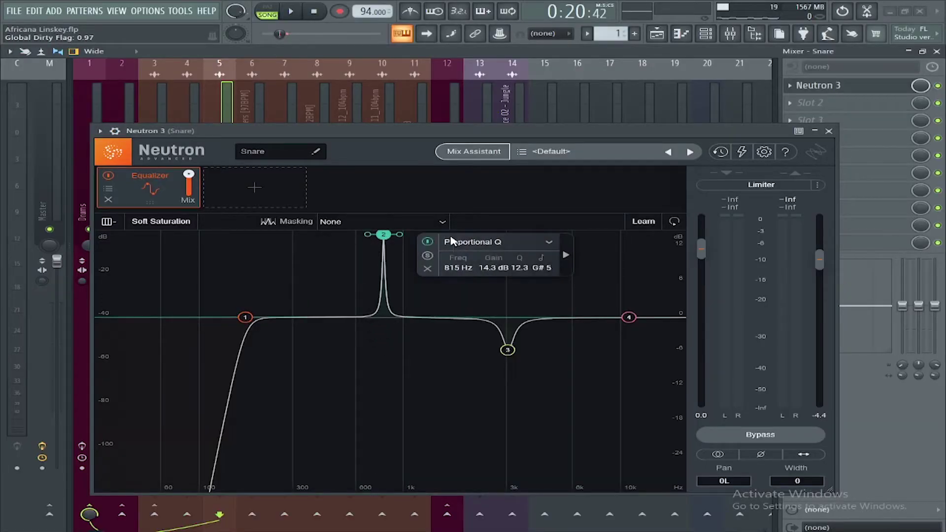
{"action": "left_click", "coordinate": [428, 256]}
{"action": "key", "text": "space"}
{"action": "mouse_move", "coordinate": [389, 237]}
{"action": "left_mouse_down"}
{"action": "mouse_move", "coordinate": [286, 235]}
{"action": "mouse_move", "coordinate": [396, 232]}
{"action": "mouse_move", "coordinate": [384, 232]}
{"action": "left_mouse_up"}
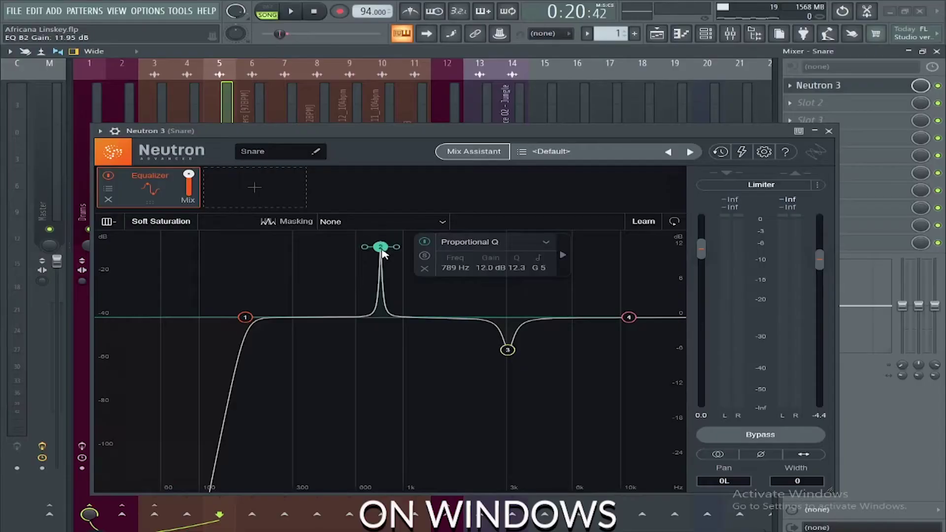
{"action": "left_click_drag", "start_coordinate": [383, 249], "coordinate": [608, 360]}
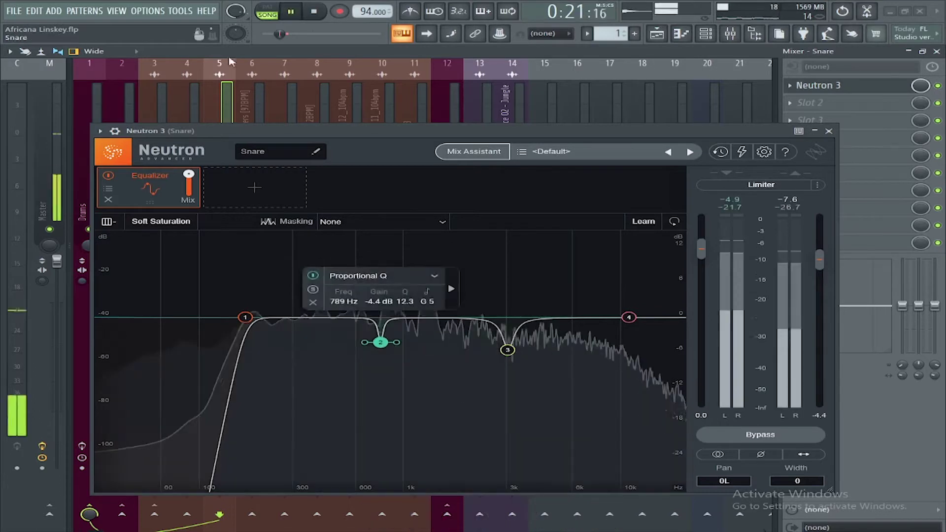
Play back the snare's Equalizer cuts and compare them with the bypassed sound.
{"action": "left_click", "coordinate": [312, 289]}
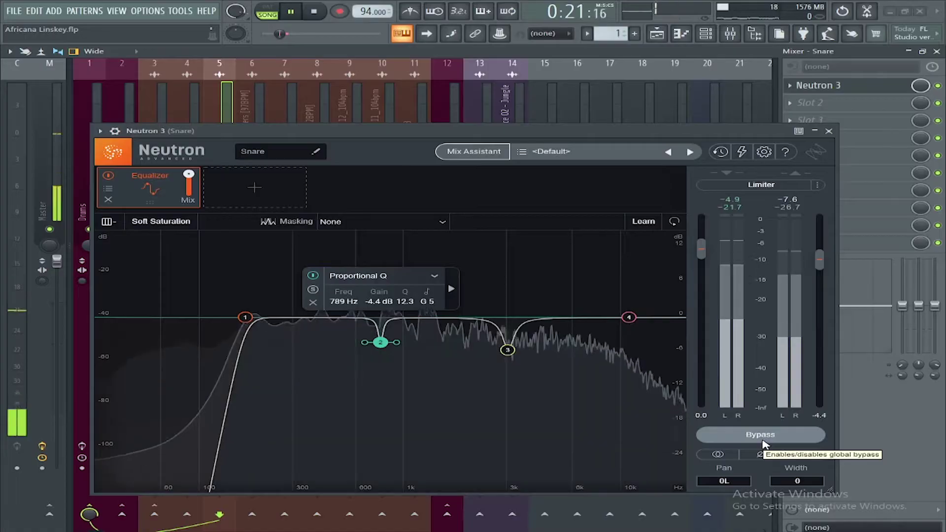
{"action": "left_click", "coordinate": [763, 442]}
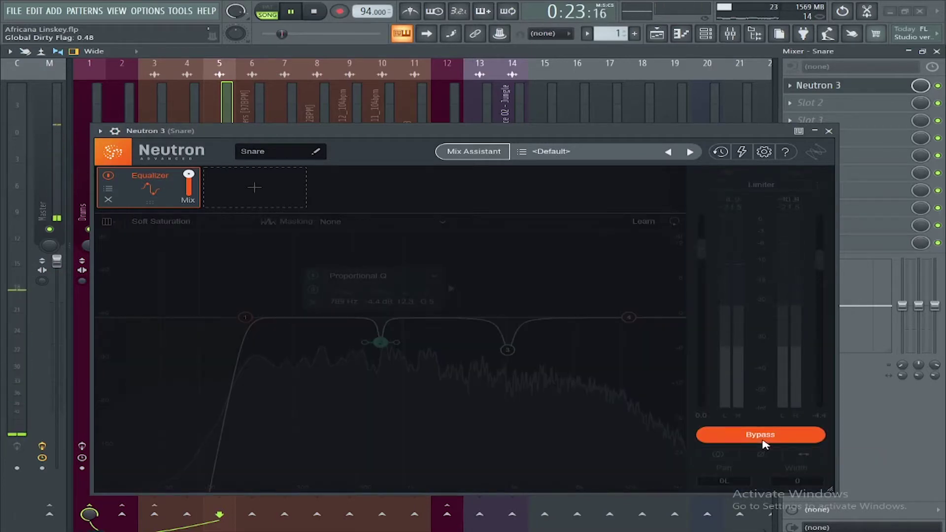
{"action": "left_click", "coordinate": [763, 440]}
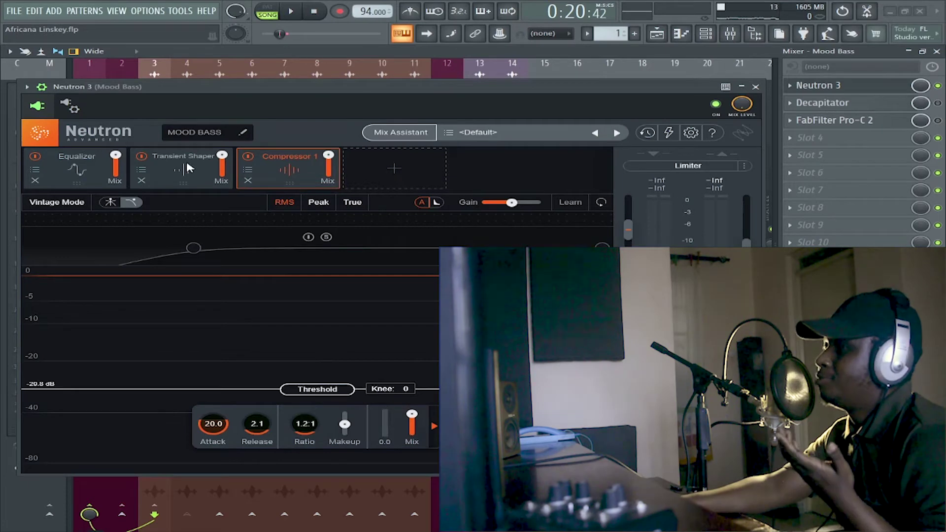
Review the Equalizer, Transient Shaper and Compressor 1 modules in the Mood Bass track's Neutron 3.
{"action": "left_click", "coordinate": [188, 169]}
{"action": "left_click", "coordinate": [78, 168]}
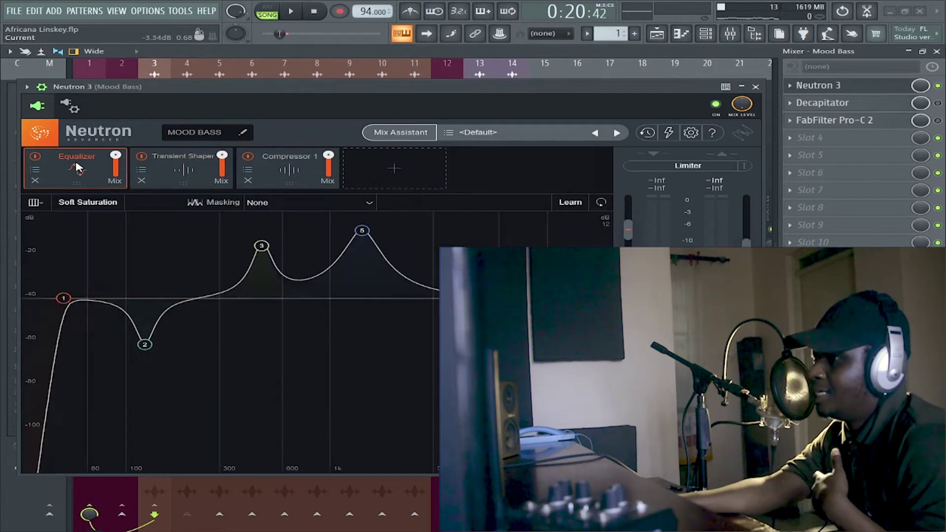
{"action": "left_click", "coordinate": [179, 175]}
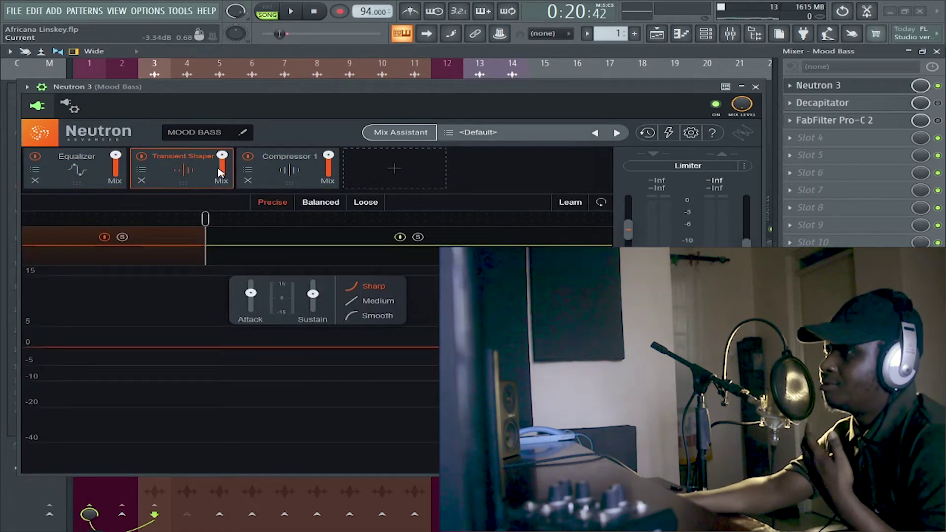
{"action": "left_click", "coordinate": [289, 176]}
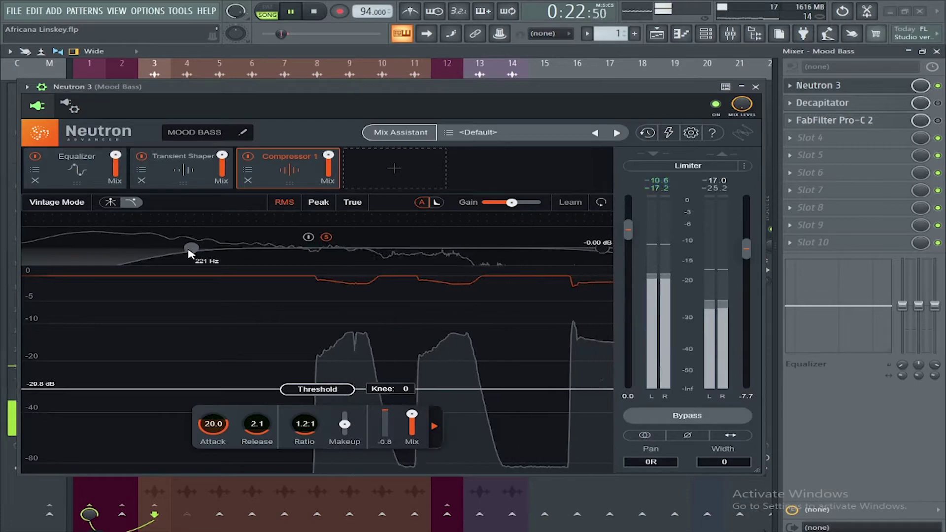
Lower the low filter node of the Mood Bass Compressor 1 to 186 Hz and raise its threshold to -3.1 dB during playback.
{"action": "mouse_move", "coordinate": [191, 254]}
{"action": "left_mouse_down"}
{"action": "mouse_move", "coordinate": [20, 257]}
{"action": "mouse_move", "coordinate": [183, 261]}
{"action": "mouse_move", "coordinate": [172, 256]}
{"action": "left_mouse_up"}
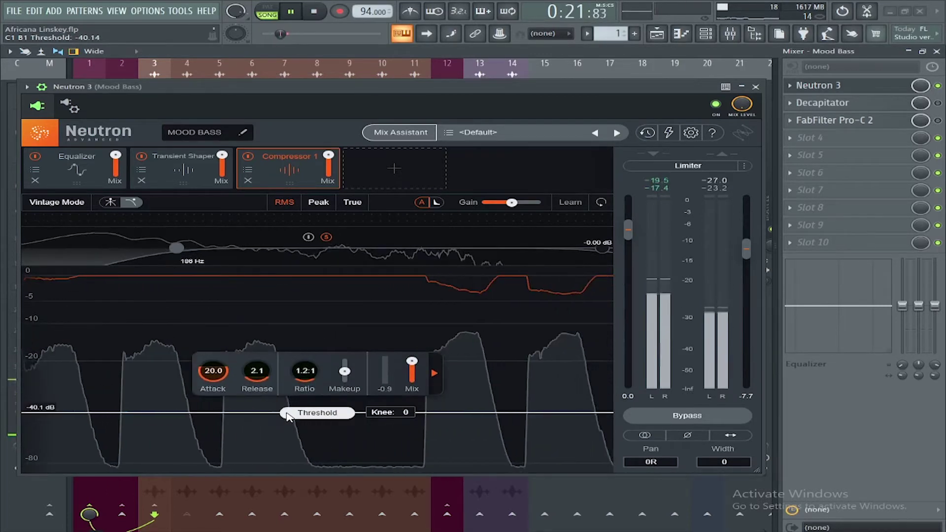
{"action": "left_click_drag", "start_coordinate": [290, 359], "coordinate": [275, 295]}
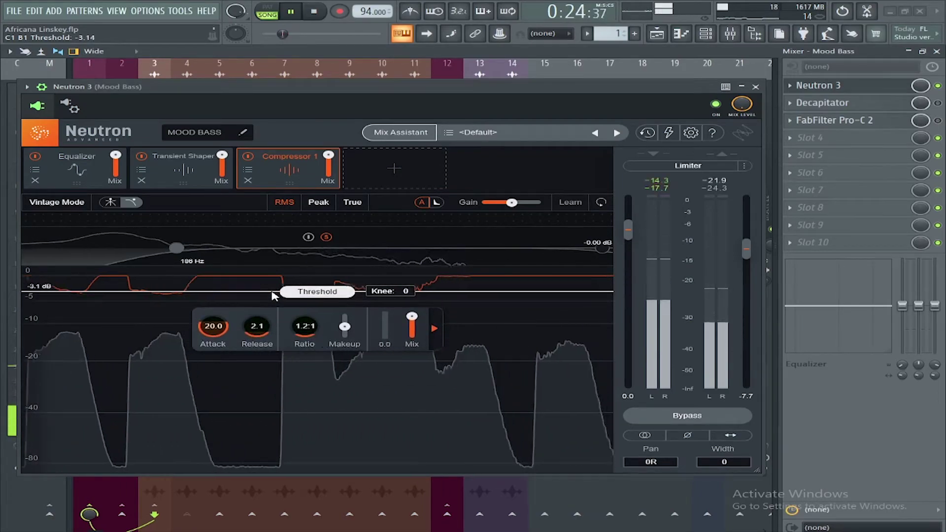